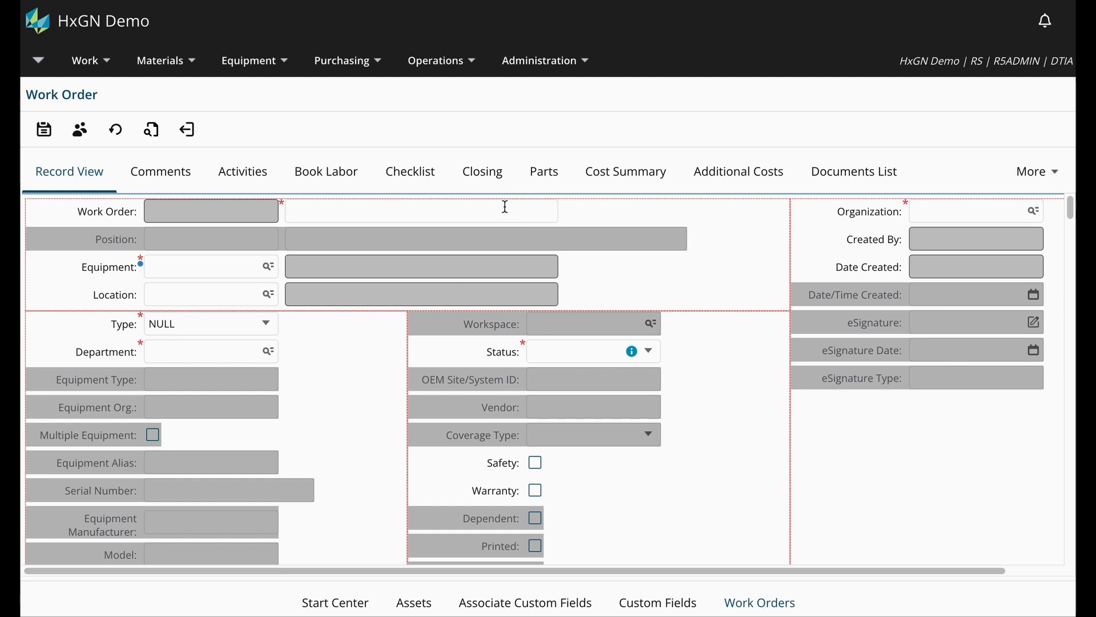
Examine the standard fields of the blank work order's record view, down to the User Defined Fields section
left_click(204, 265)
left_click(930, 264)
left_click(537, 354)
scroll(539, 353, "down", 5)
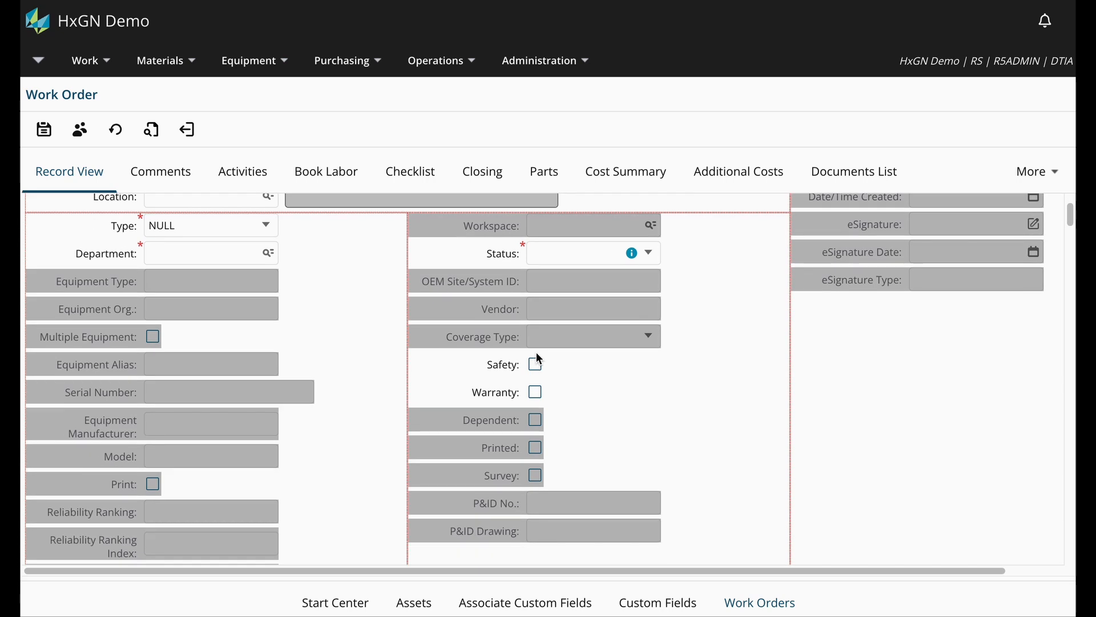
scroll(538, 358, "down", 15)
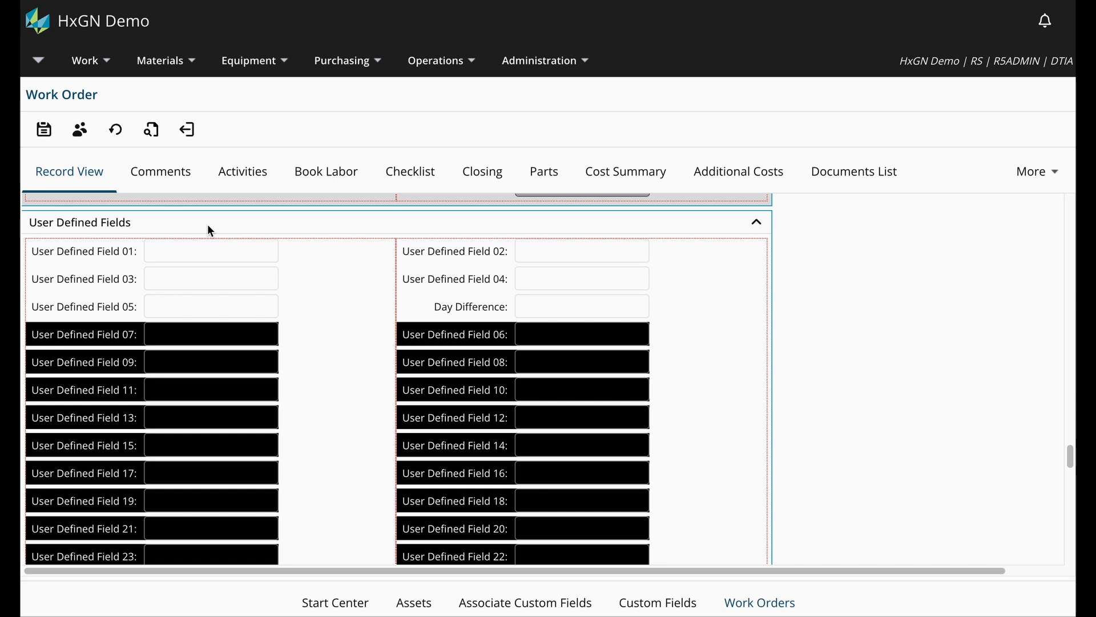
Examine the work order's user defined text fields, dates, numbers, checkboxes, buttons and notes
scroll(210, 230, "down", 1)
scroll(209, 228, "down", 2)
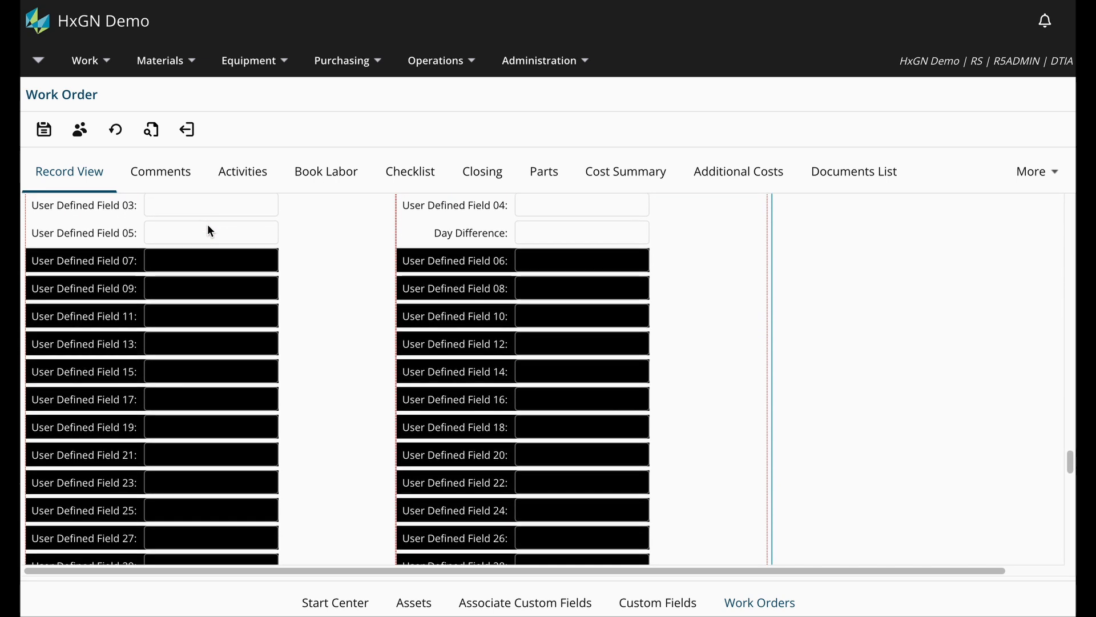
scroll(208, 224, "down", 2)
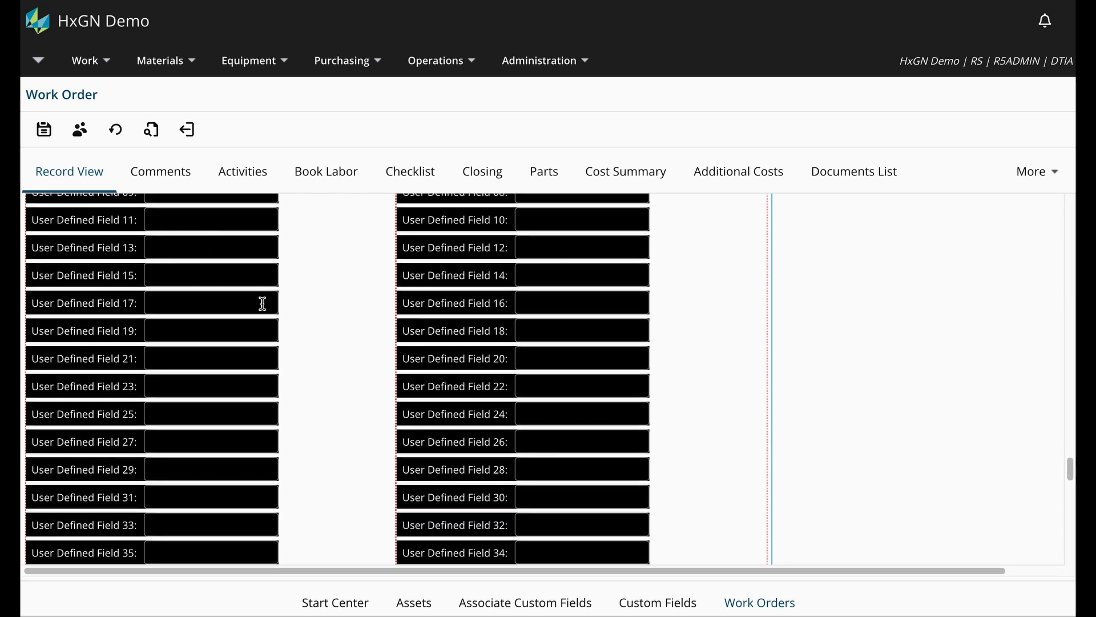
scroll(298, 354, "down", 2)
scroll(301, 355, "down", 3)
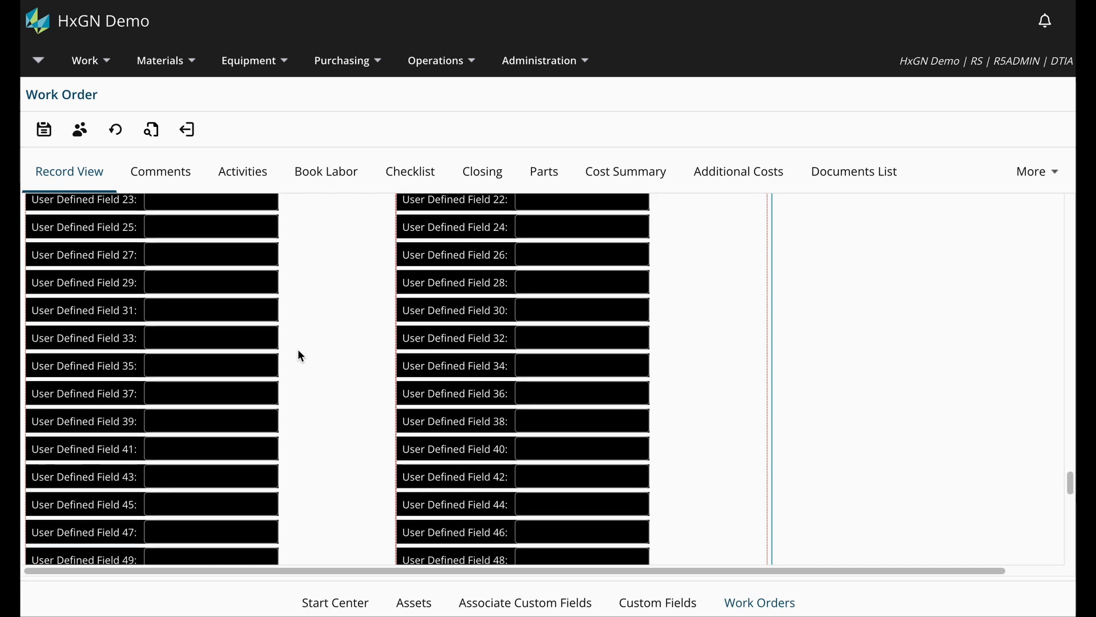
scroll(301, 355, "down", 3)
scroll(301, 356, "down", 6)
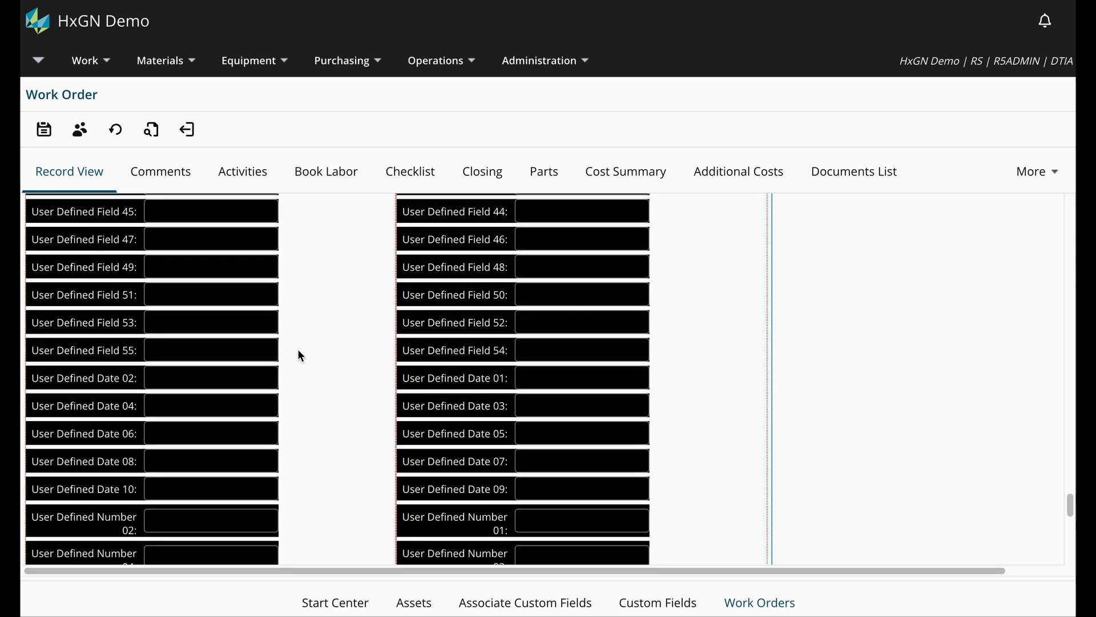
scroll(301, 355, "down", 1)
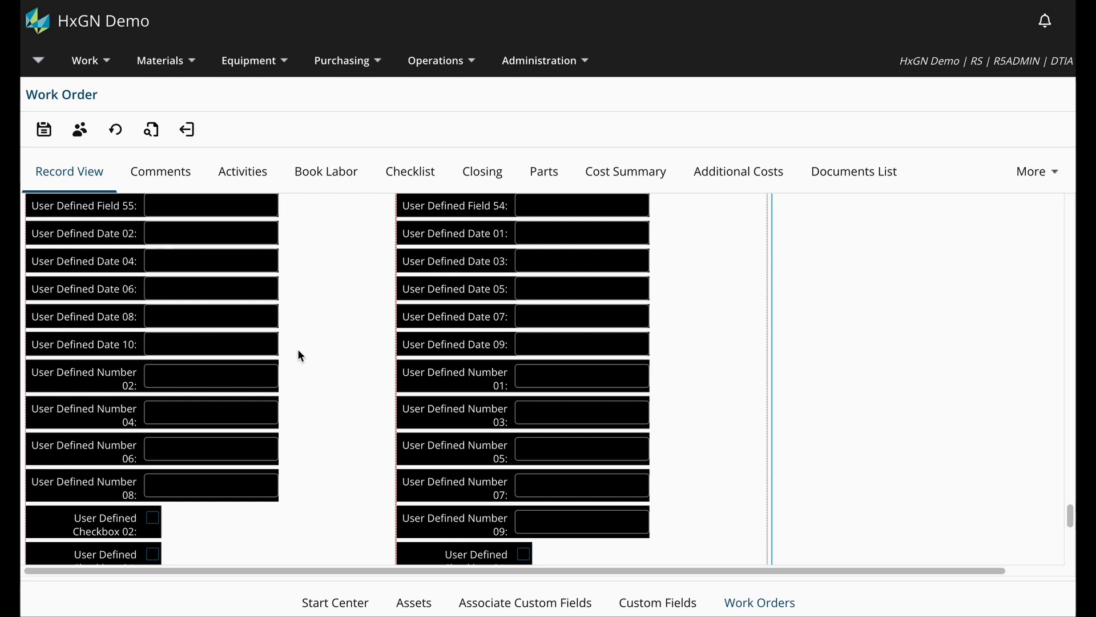
scroll(301, 355, "down", 2)
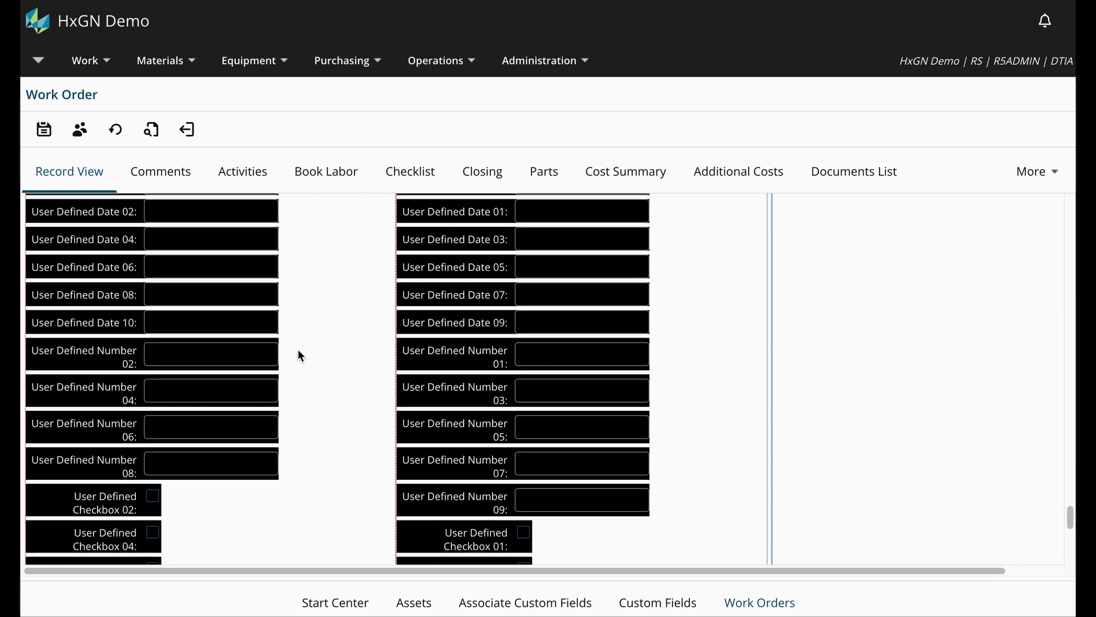
scroll(299, 354, "down", 2)
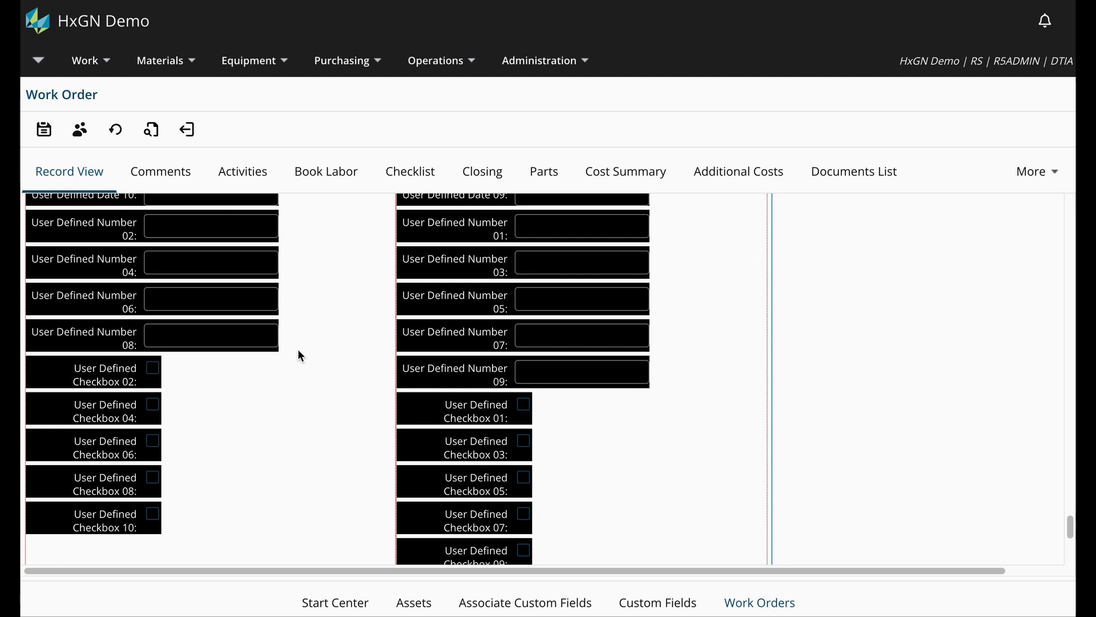
scroll(299, 354, "down", 3)
scroll(299, 354, "down", 3)
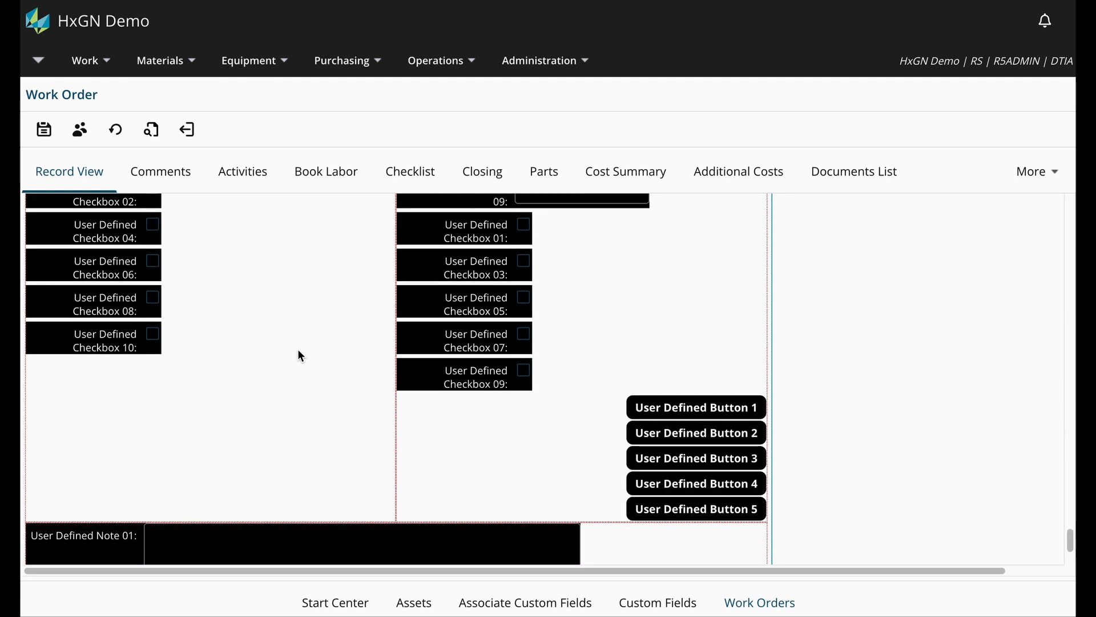
scroll(301, 355, "down", 3)
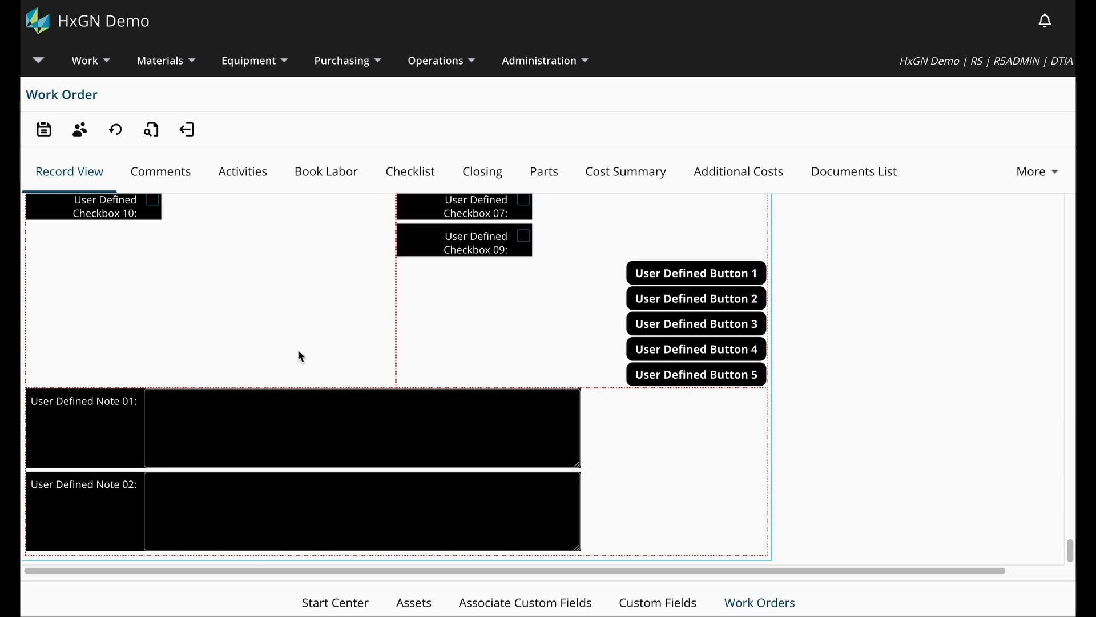
scroll(299, 352, "up", 10)
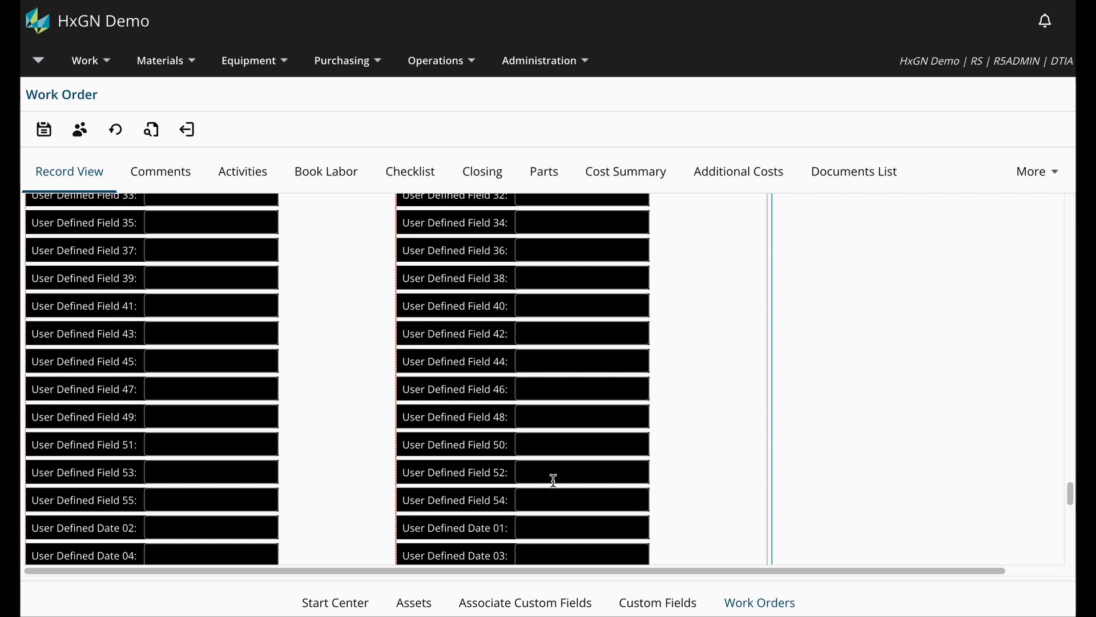
Open the Custom Fields screen and look through the list of existing custom fields and their types
left_click(667, 609)
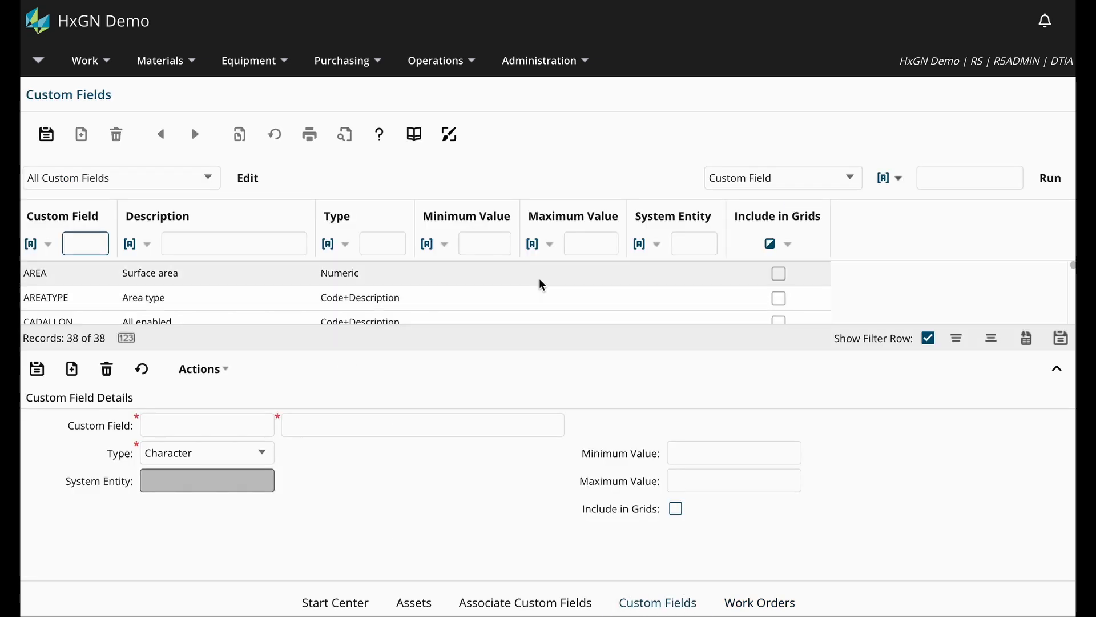
scroll(539, 289, "down", 1)
scroll(542, 296, "down", 3)
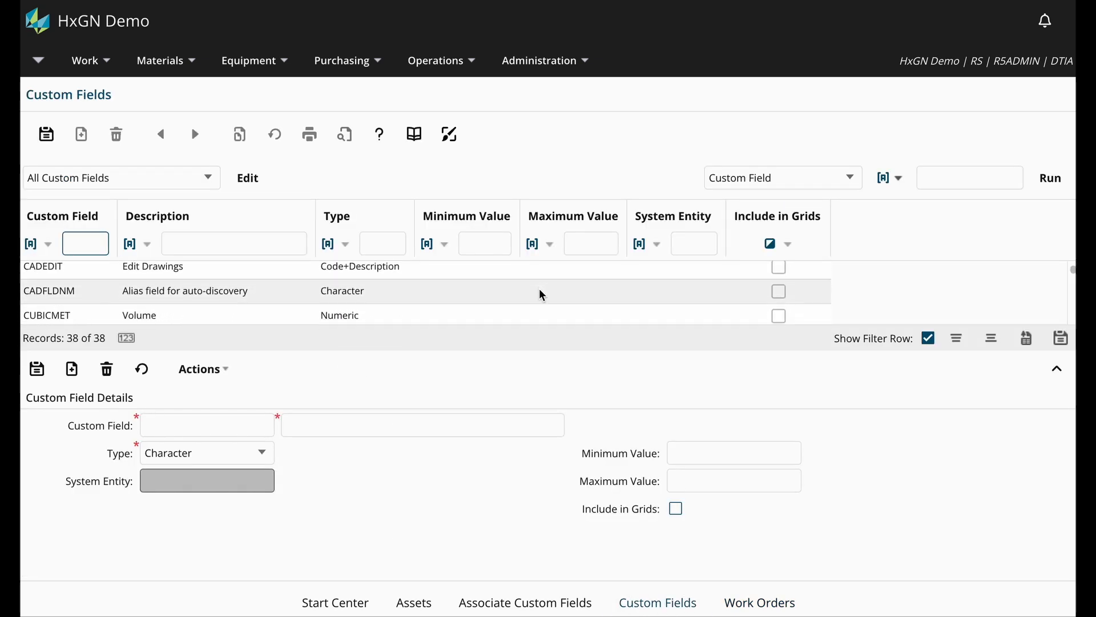
scroll(542, 295, "down", 2)
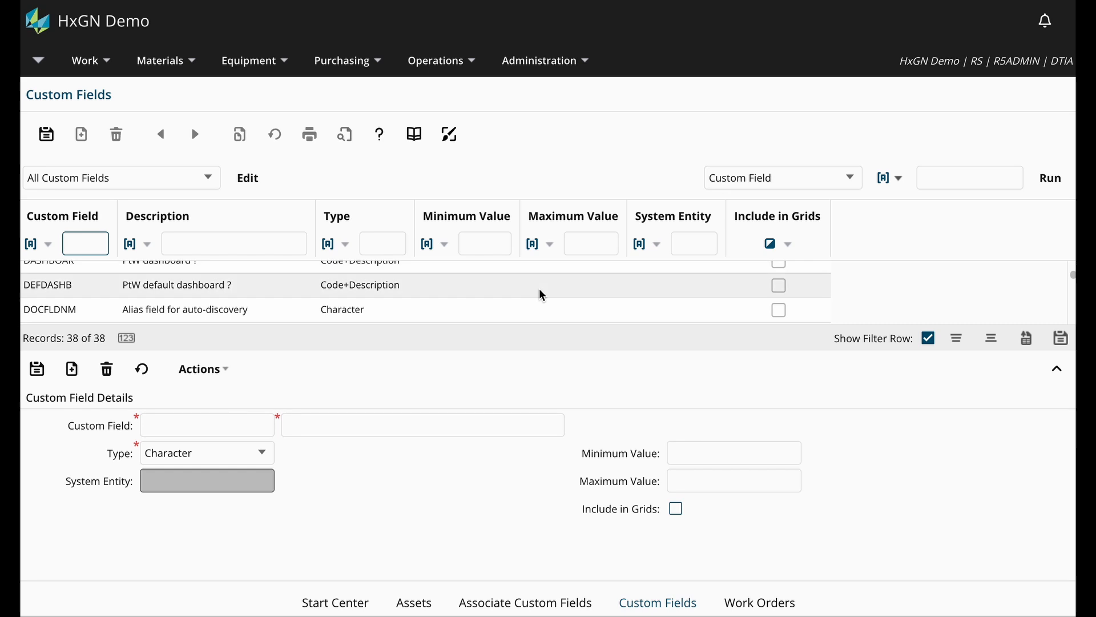
scroll(542, 295, "down", 2)
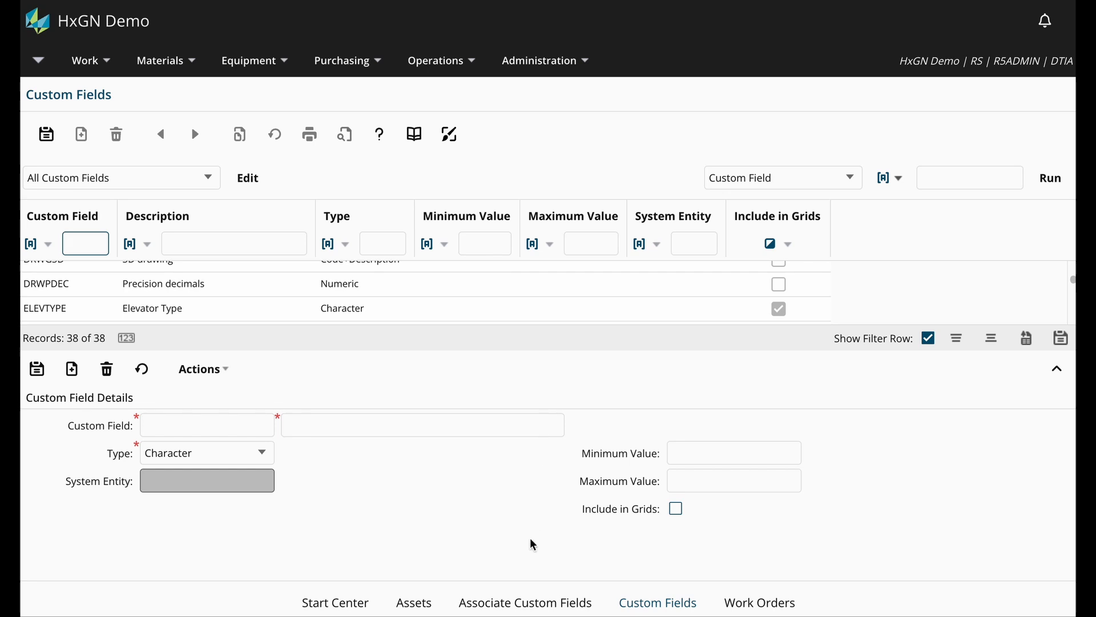
Open the Associate Custom Fields screen and display the details of the HVACTYPE association for equipment class HVAC
left_click(513, 604)
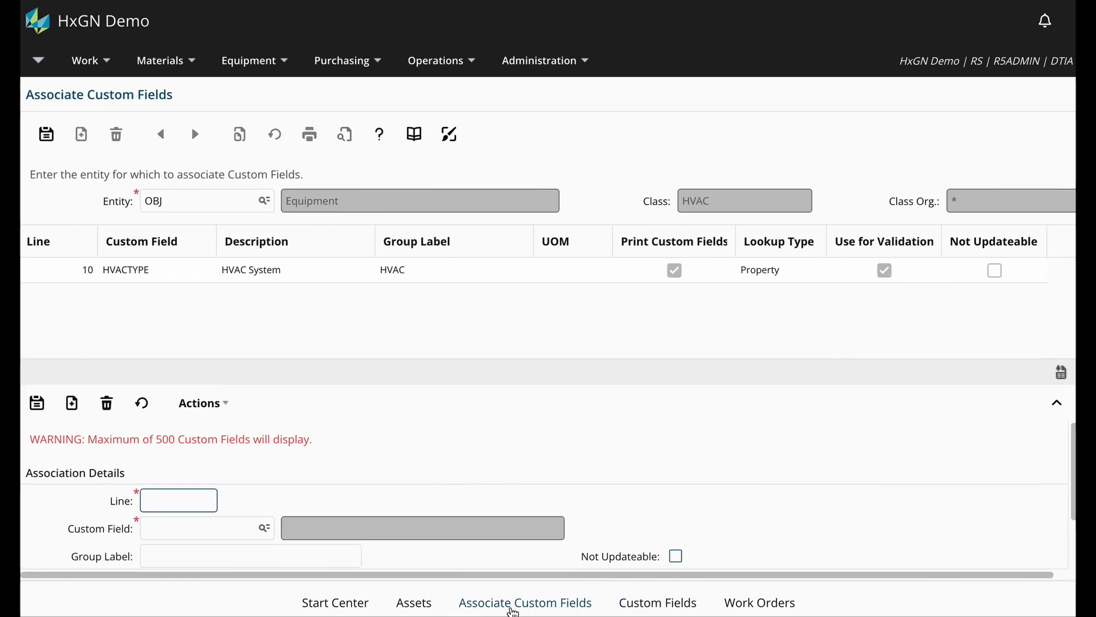
left_click(494, 271)
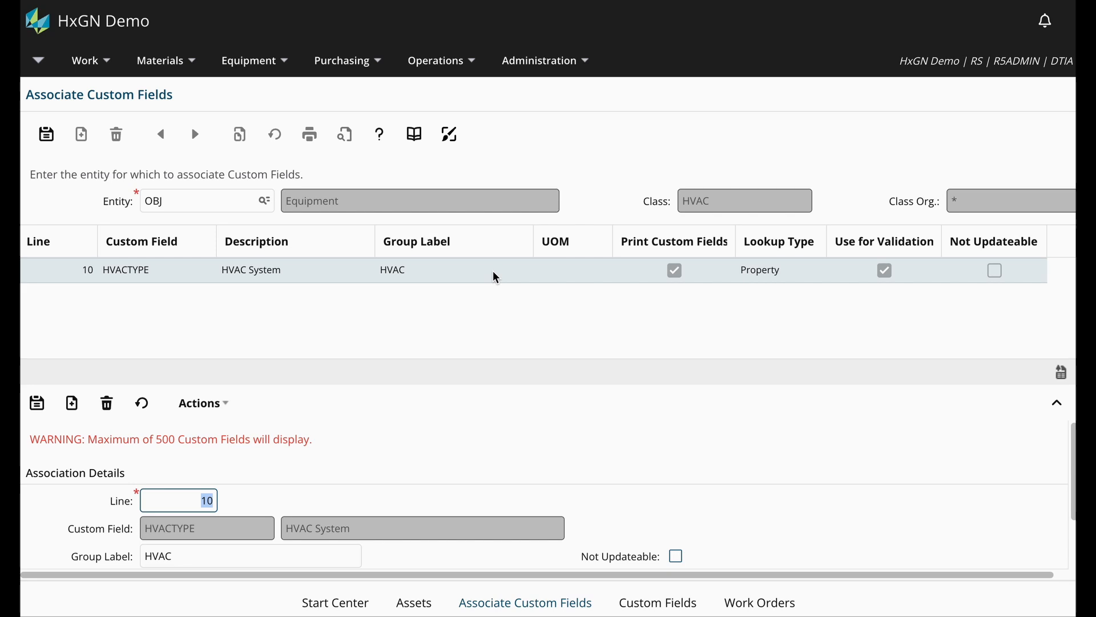
Open asset HVAC01 and check its class and the HVAC System field in its Custom Fields section
left_click(401, 613)
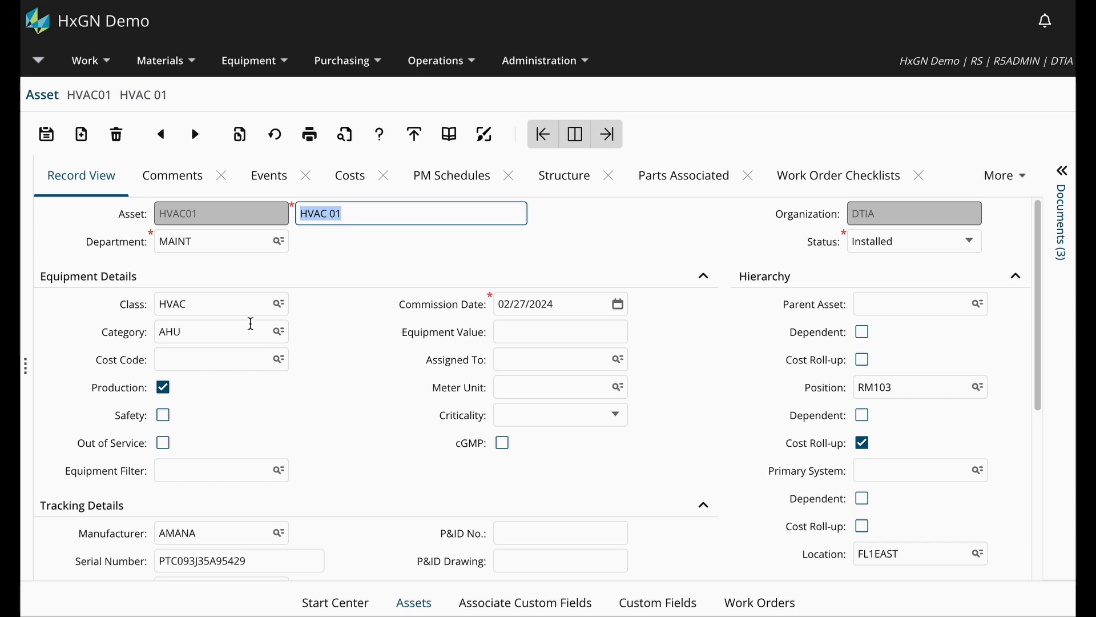
left_click(212, 303)
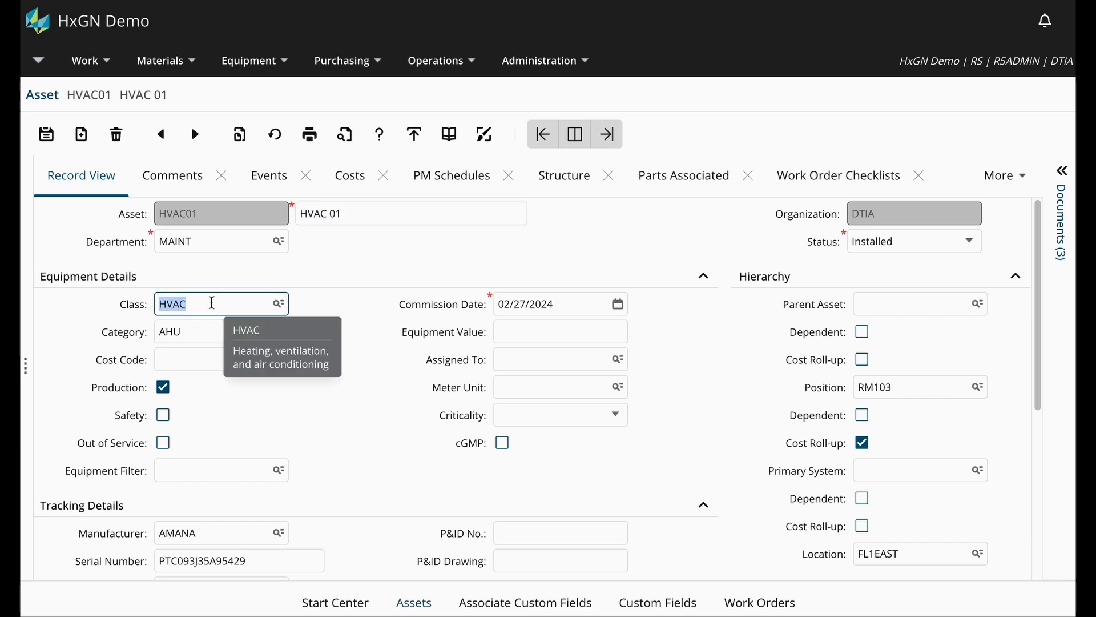
scroll(742, 463, "down", 5)
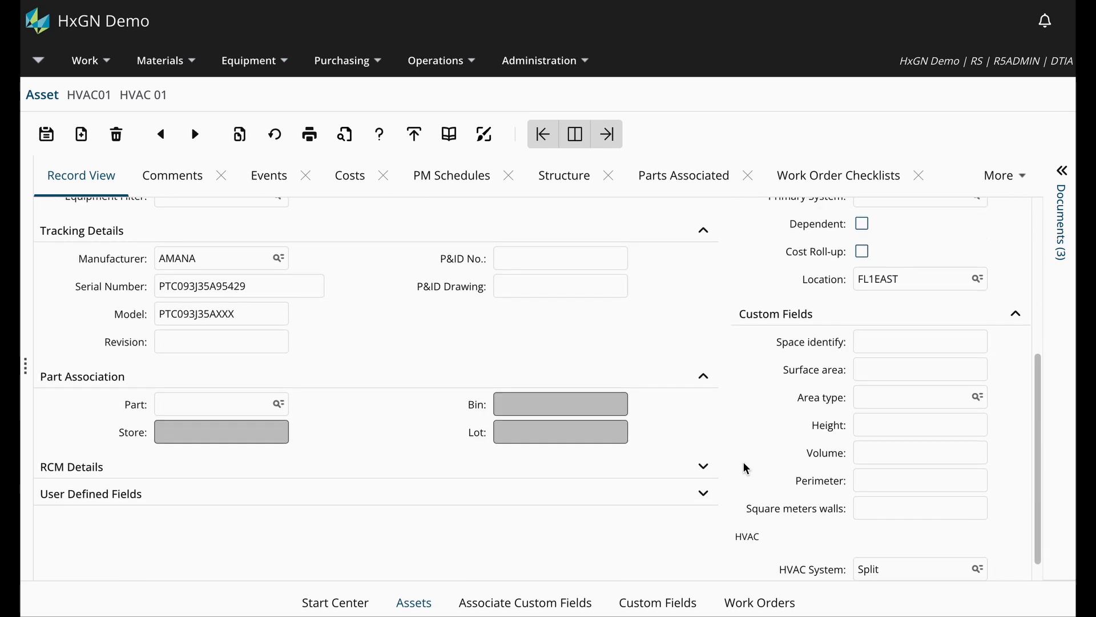
scroll(746, 467, "down", 1)
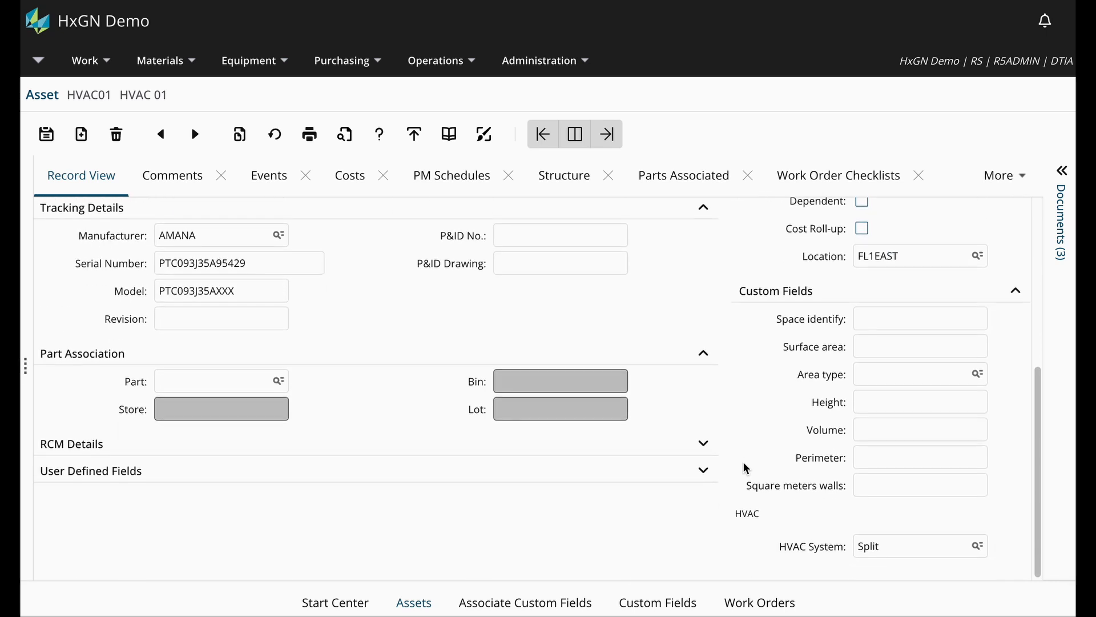
left_click(917, 551)
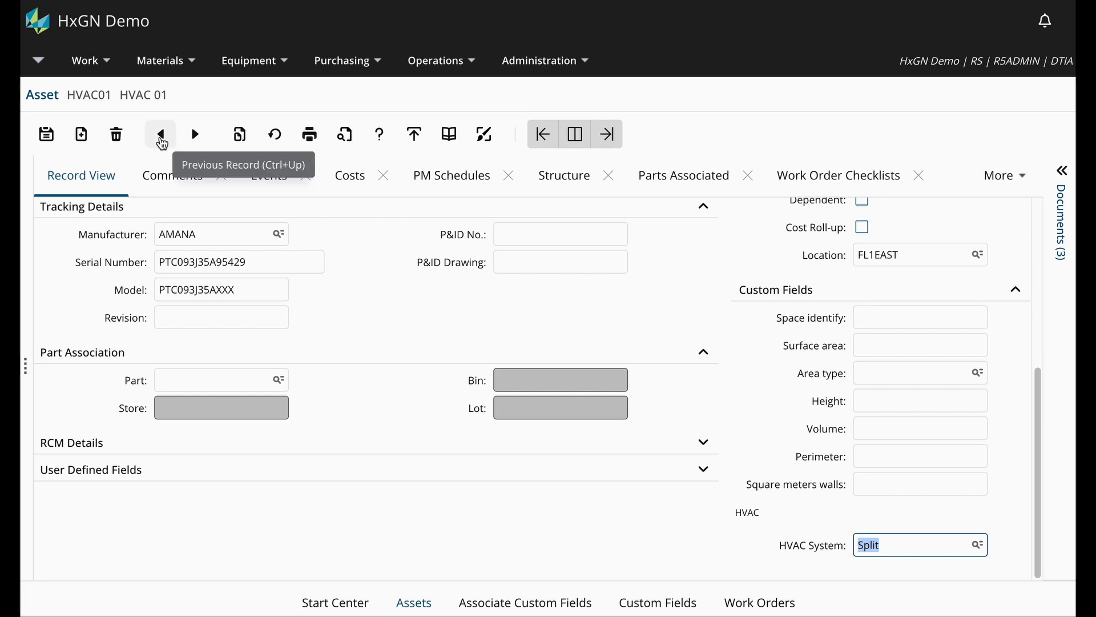
Go to the previous asset record, ENGINE01, and examine its Custom Fields section
left_click(160, 137)
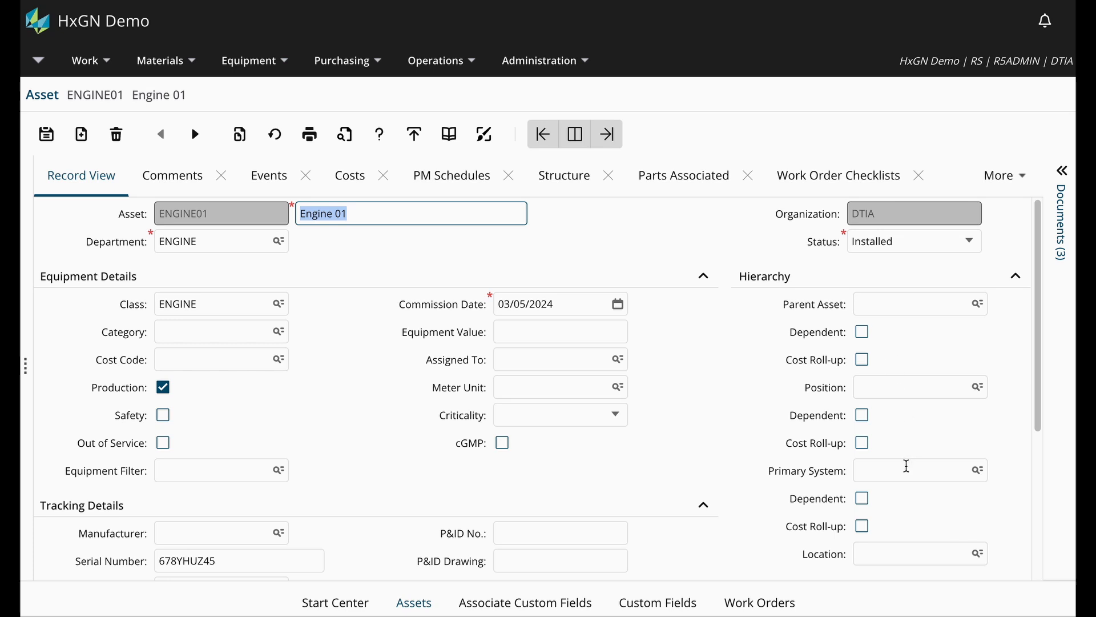
scroll(901, 484, "down", 5)
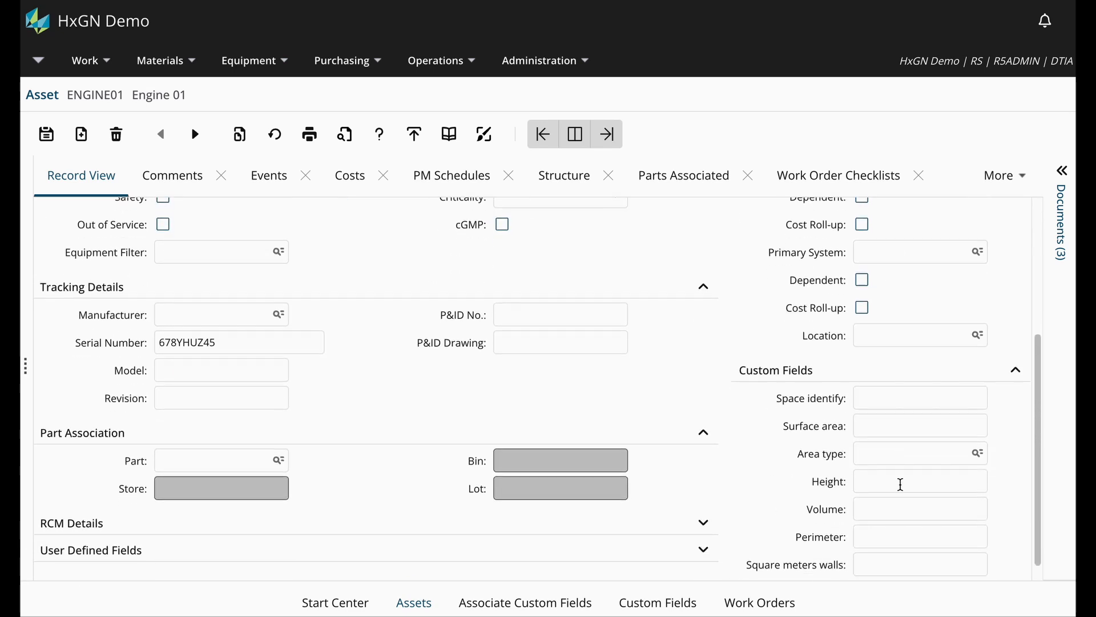
scroll(901, 484, "down", 1)
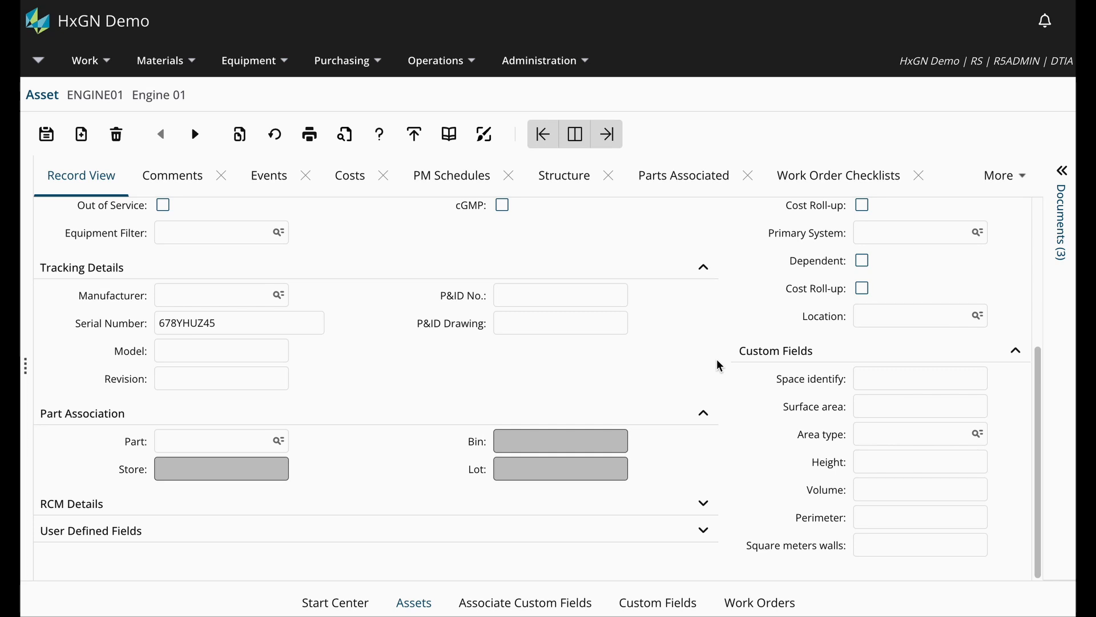
Open the Print PO purchasing report and enable the Include User Defined Fields and Include Custom Fields options
left_click(370, 67)
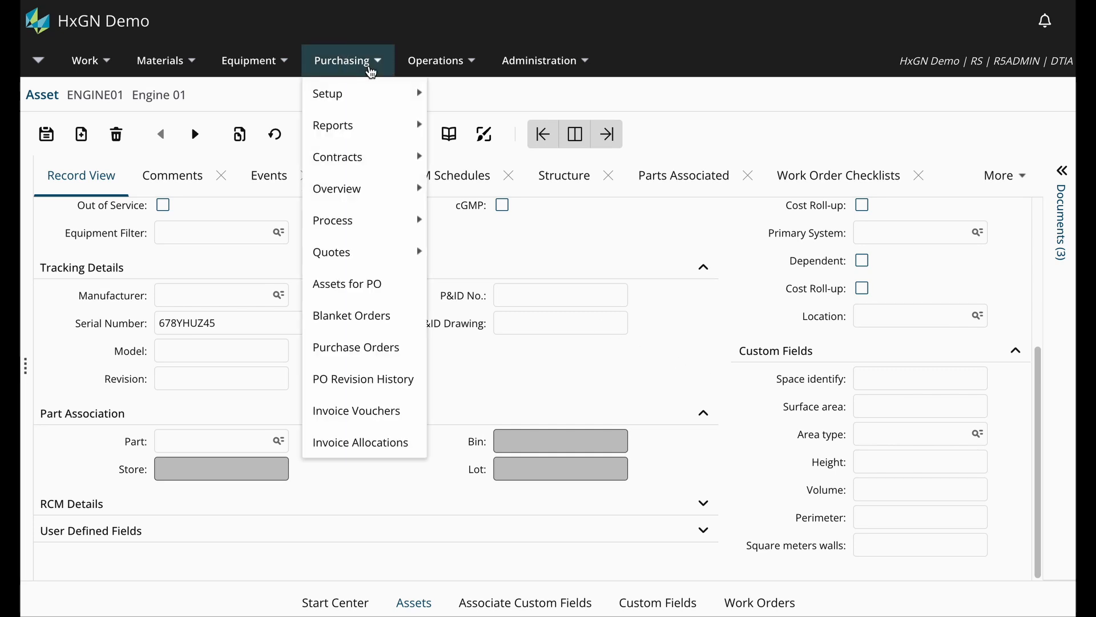
mouse_move(386, 128)
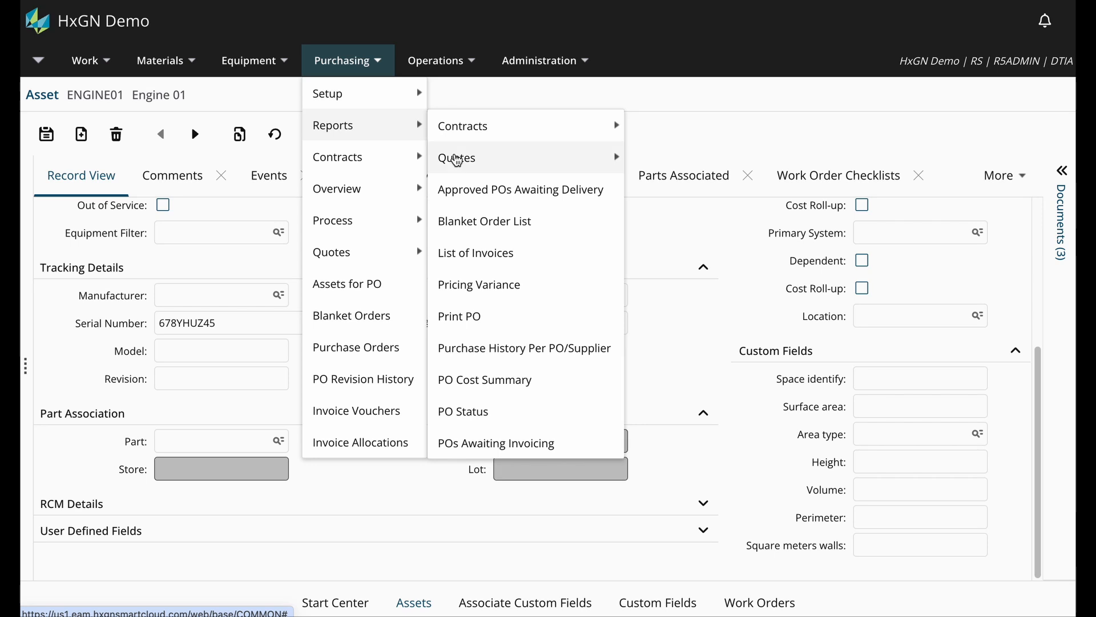
left_click(508, 316)
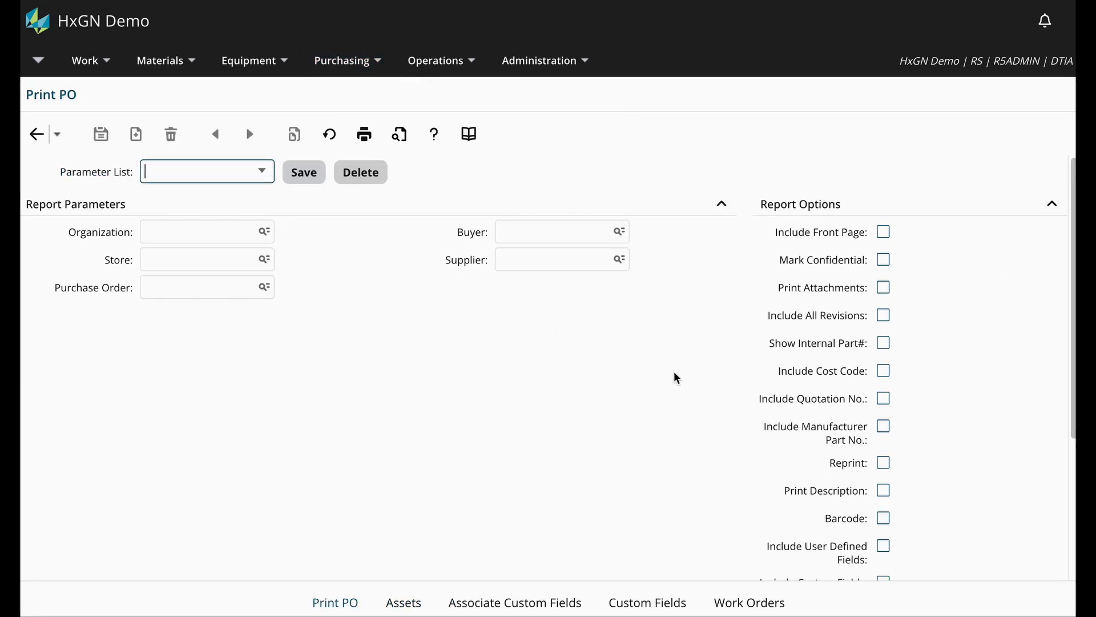
scroll(704, 458, "down", 3)
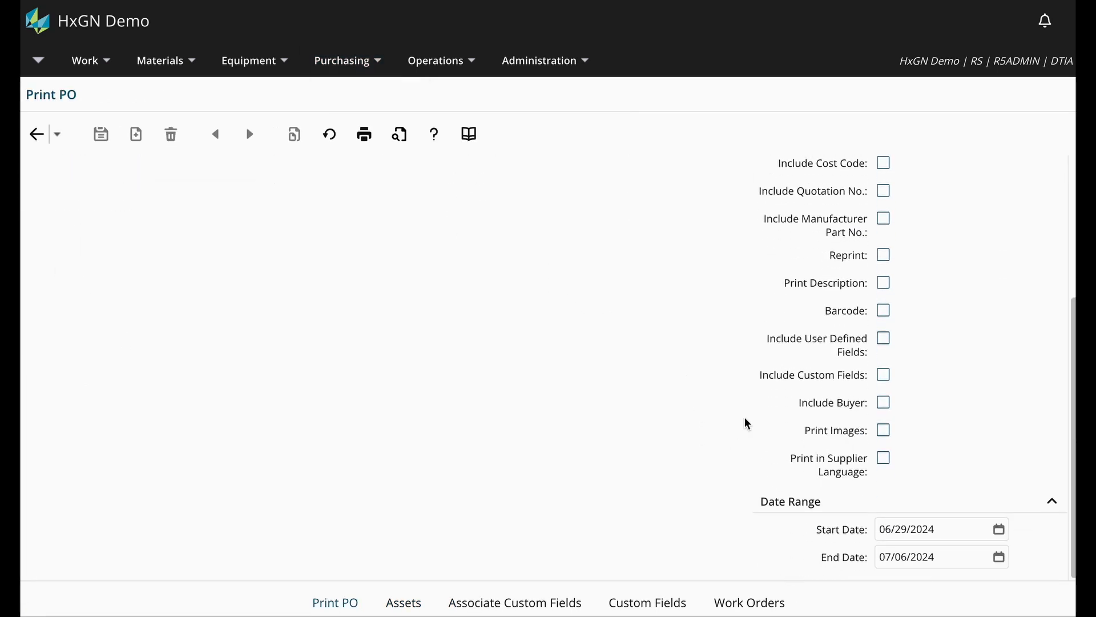
left_click(884, 342)
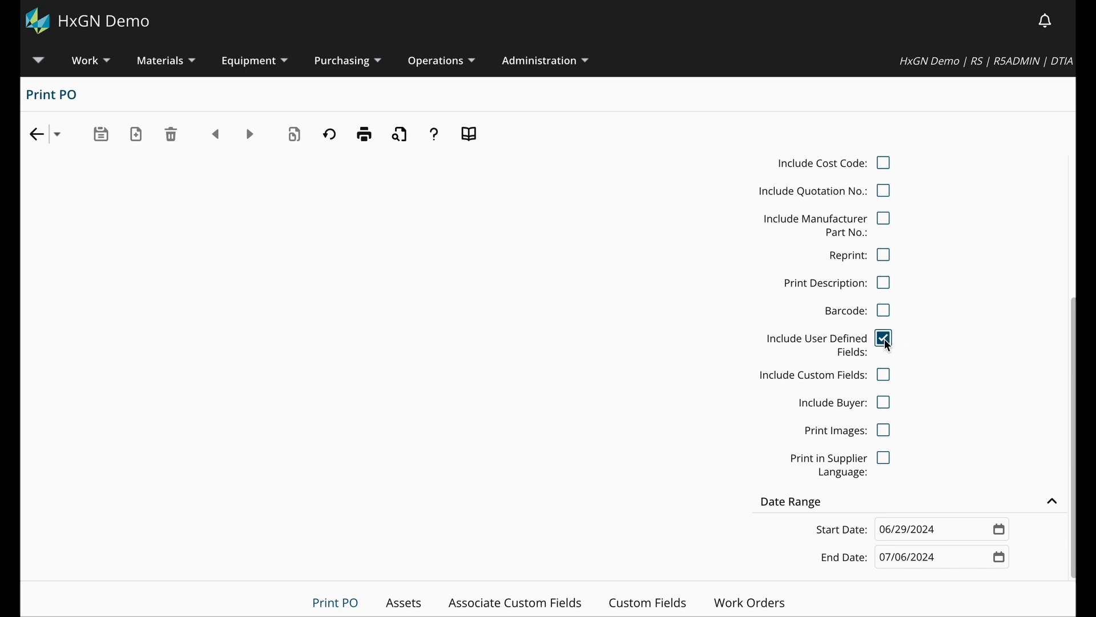
left_click(888, 380)
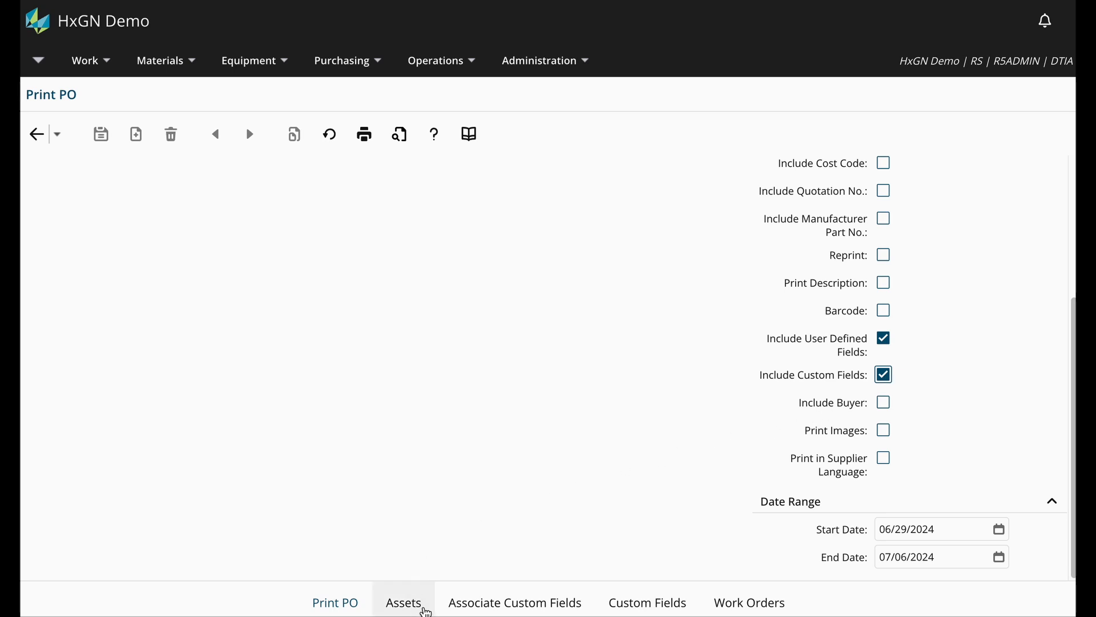
Show the full assets list, load the custom fields into the filter field choices and display those choices
left_click(416, 603)
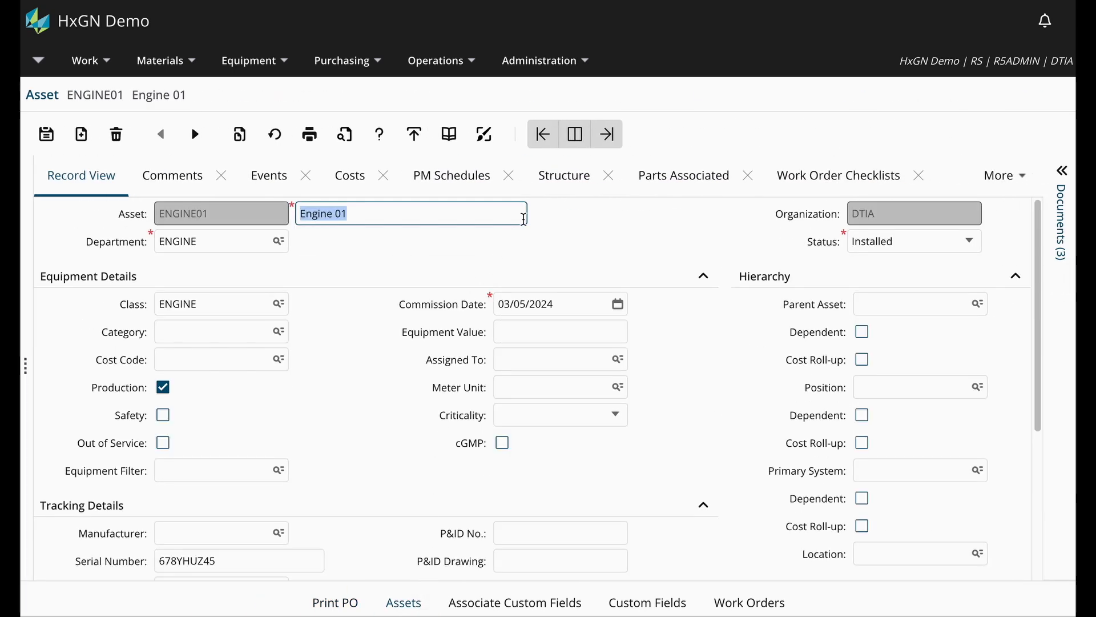
left_click(608, 136)
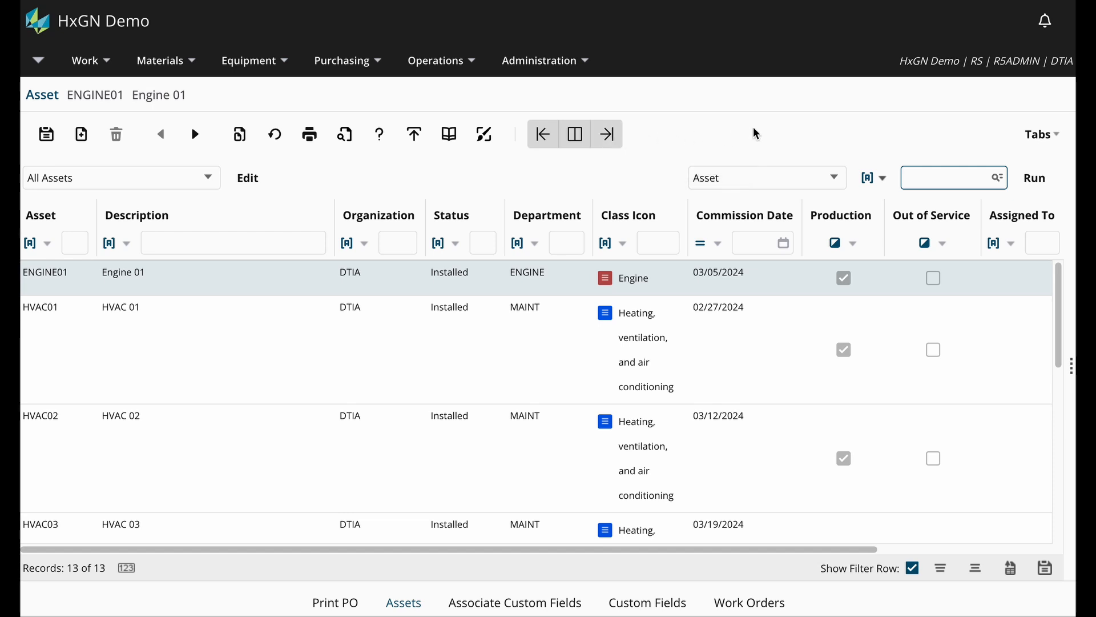
left_click(834, 179)
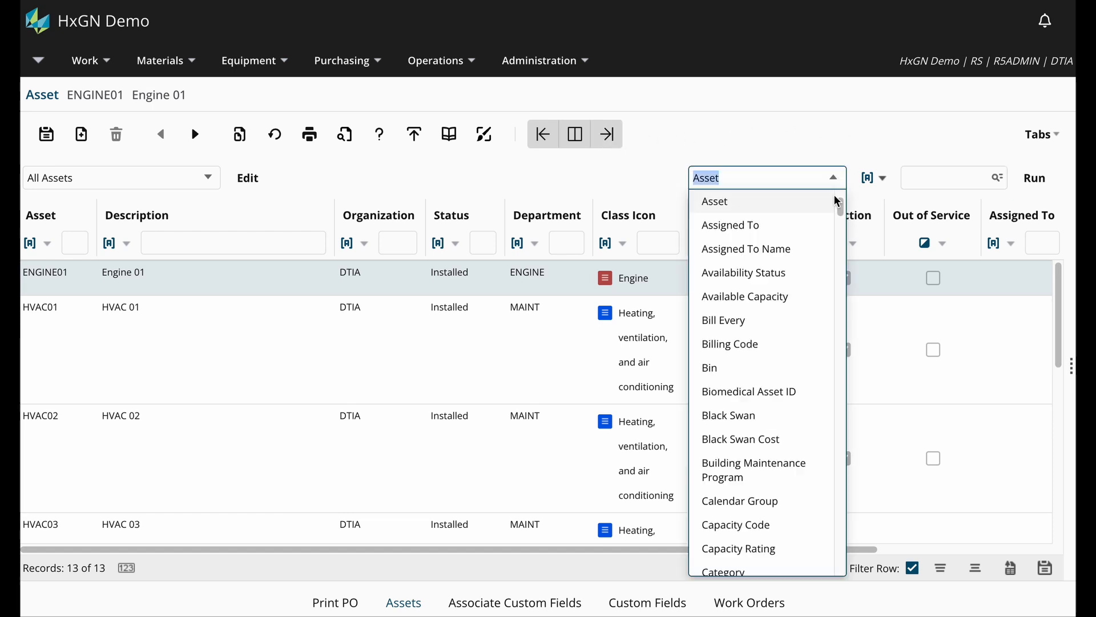
scroll(816, 286, "down", 3)
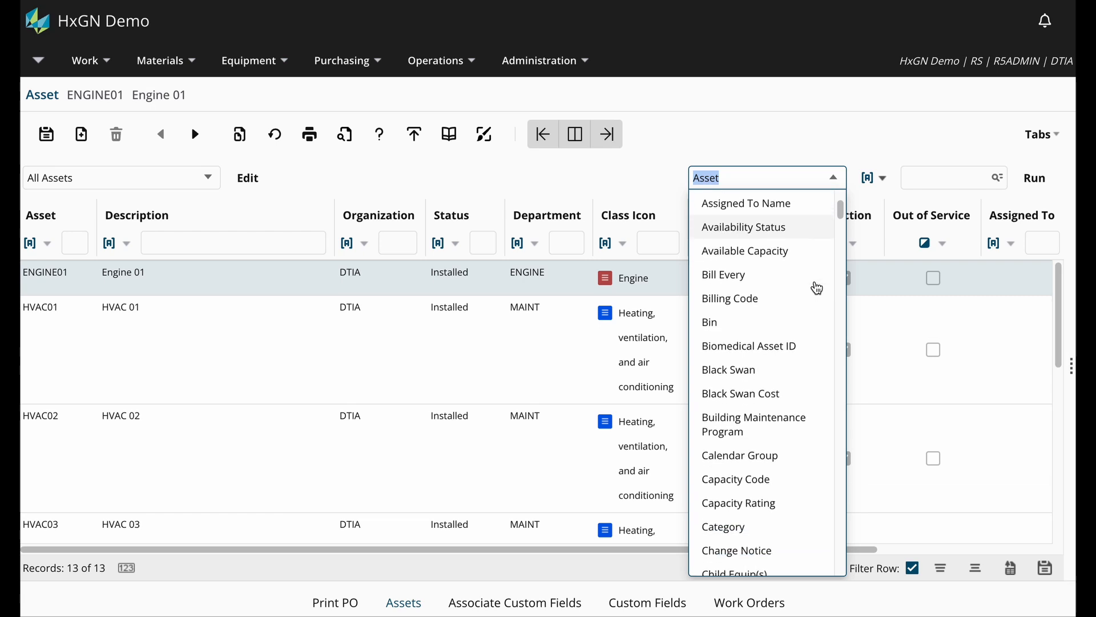
scroll(816, 287, "down", 10)
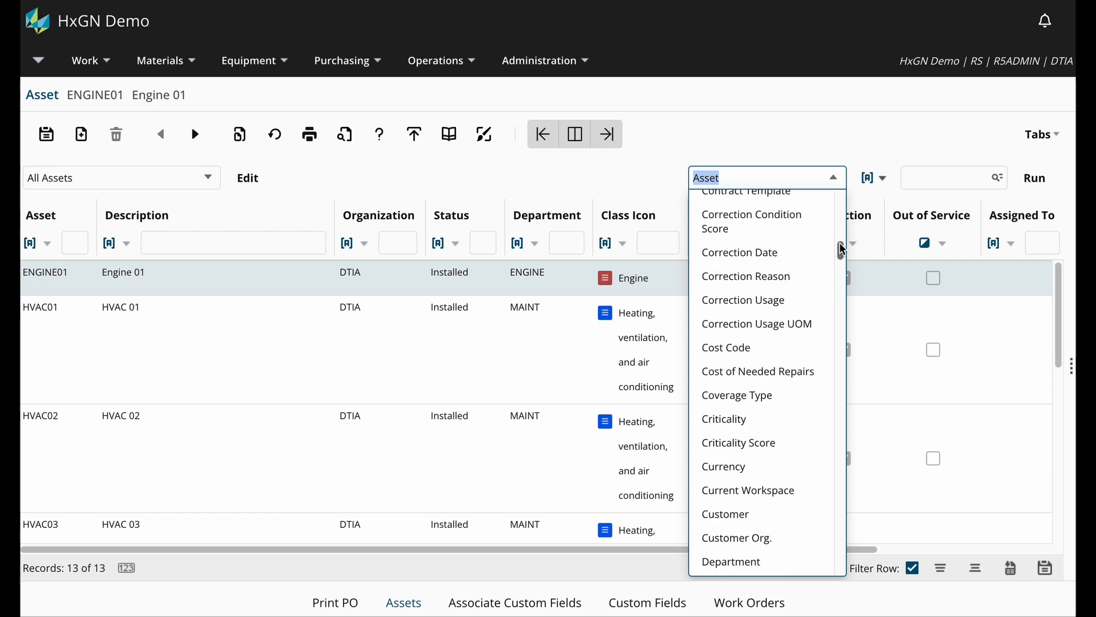
left_click_drag(841, 250, 844, 570)
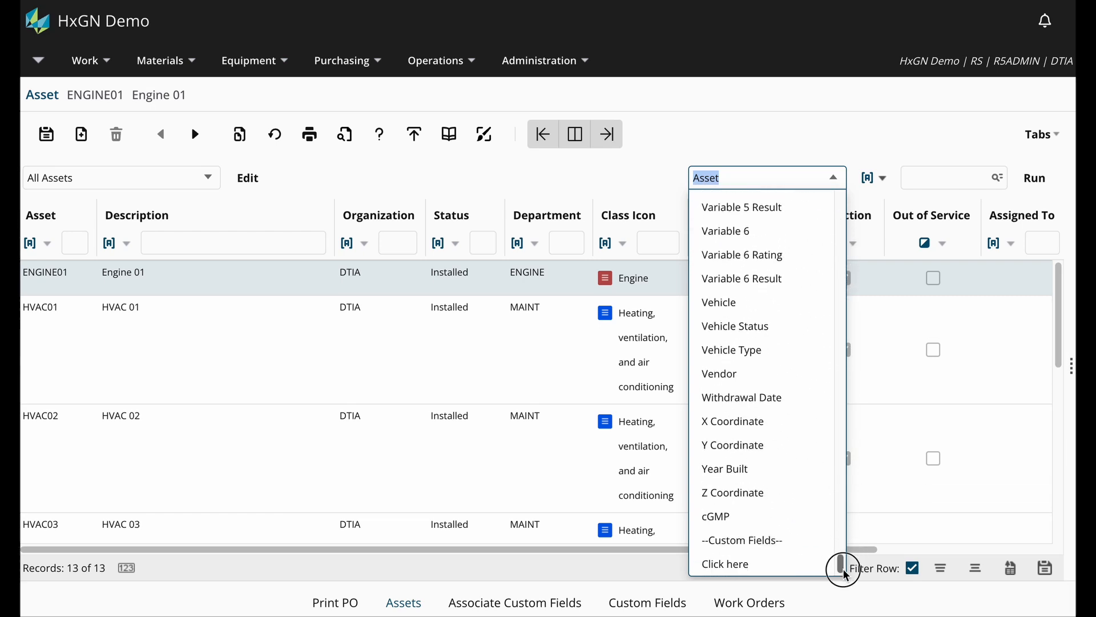
left_click(730, 566)
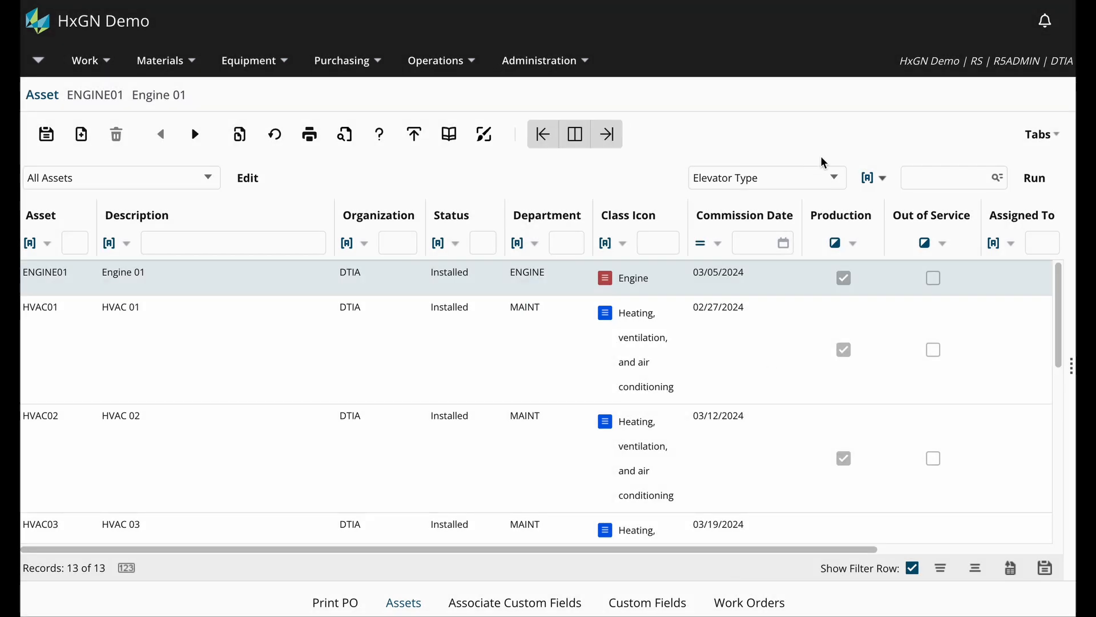
left_click(832, 176)
scroll(814, 555, "down", 1)
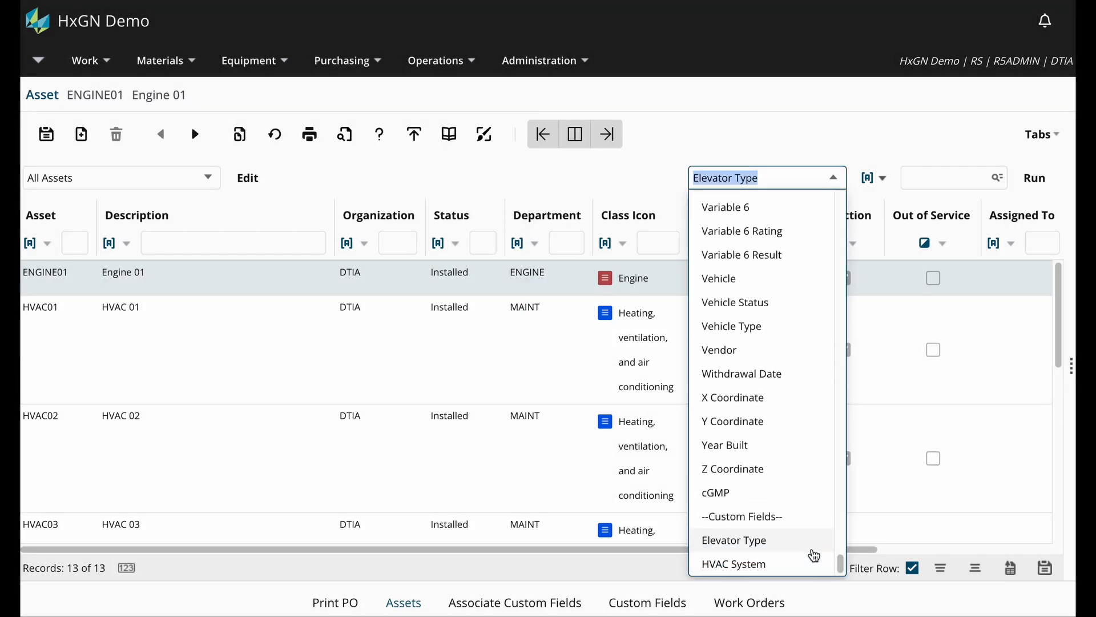